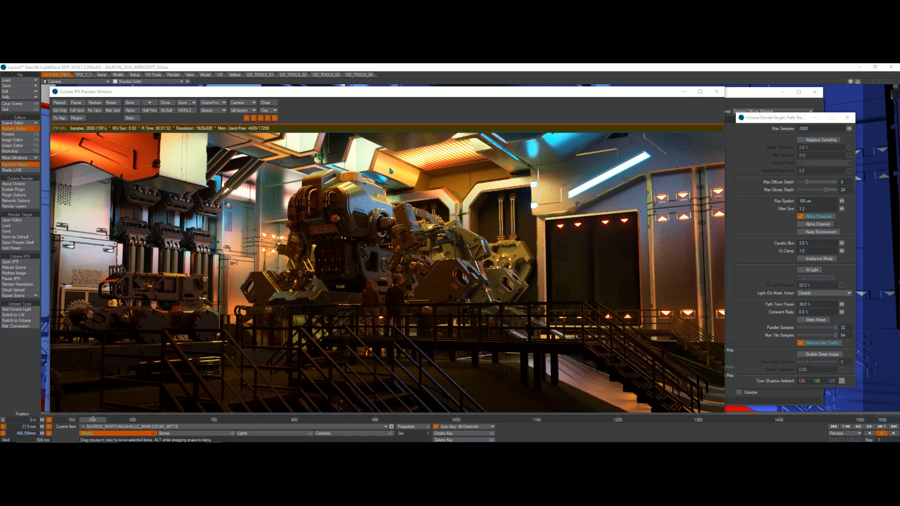
Set the path tracing kernel's GI Clamp to 100
{"action": "left_click", "coordinate": [813, 250]}
{"action": "left_click_drag", "start_coordinate": [782, 118], "coordinate": [507, 126]}
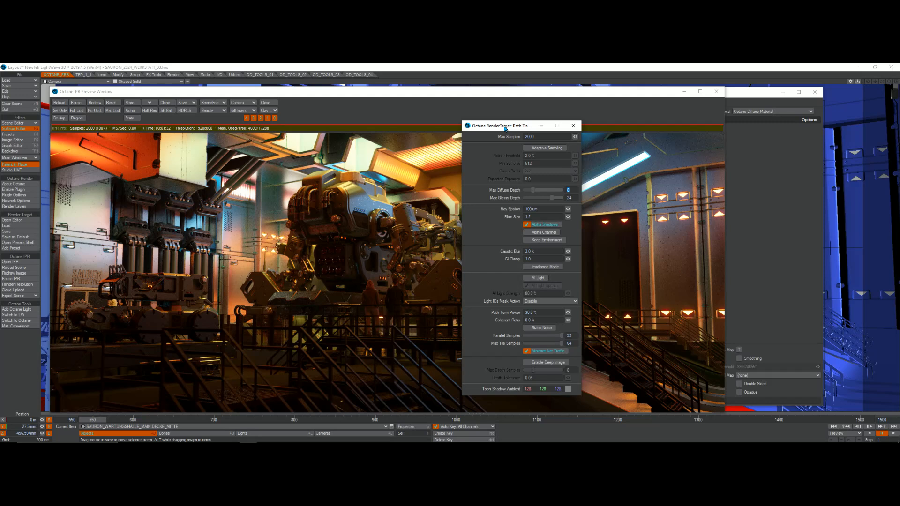
{"action": "left_click_drag", "start_coordinate": [505, 130], "coordinate": [441, 136]}
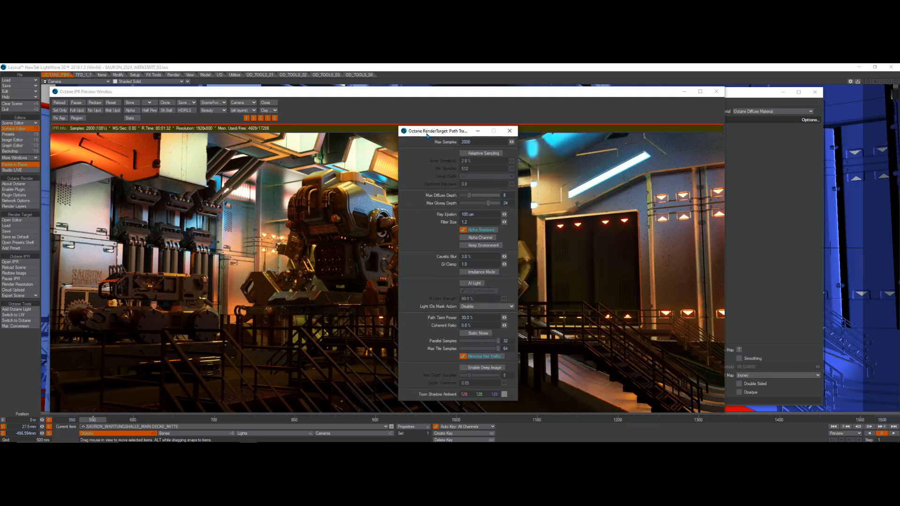
{"action": "left_click_drag", "start_coordinate": [427, 136], "coordinate": [558, 154]}
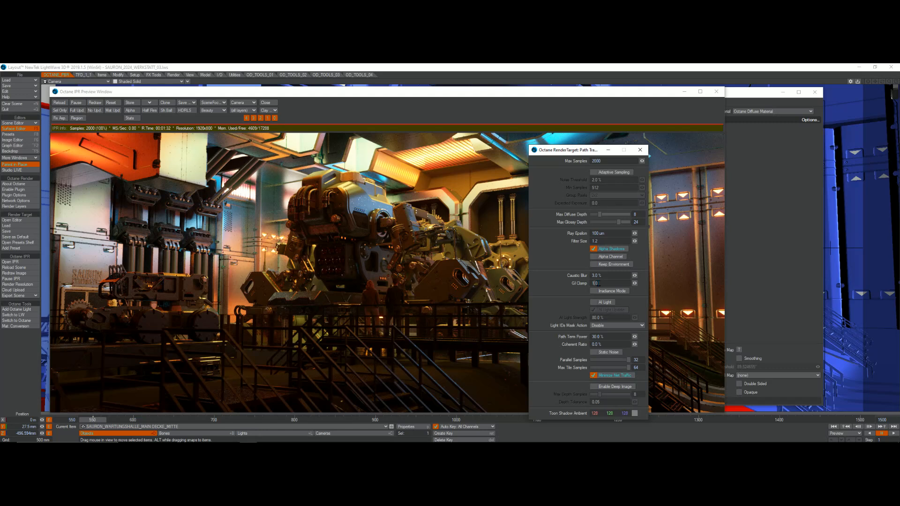
{"action": "type", "text": "00"}
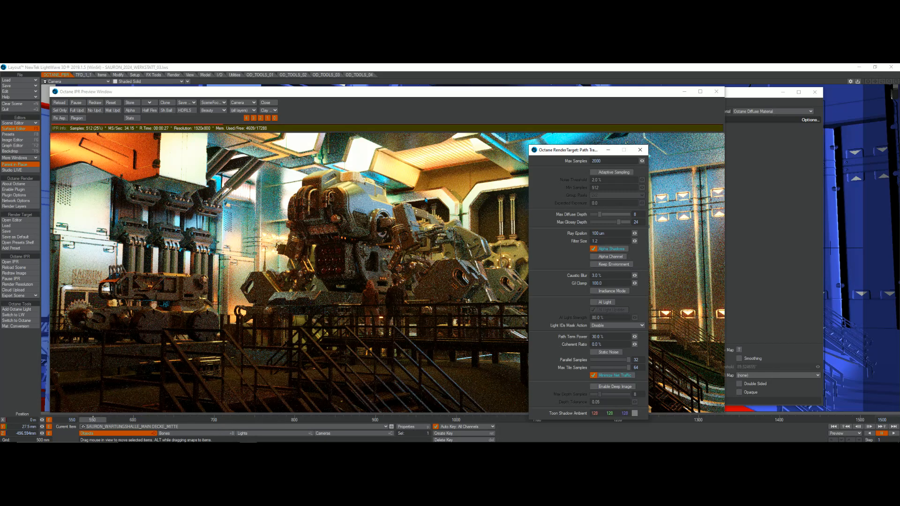
{"action": "left_click", "coordinate": [395, 176]}
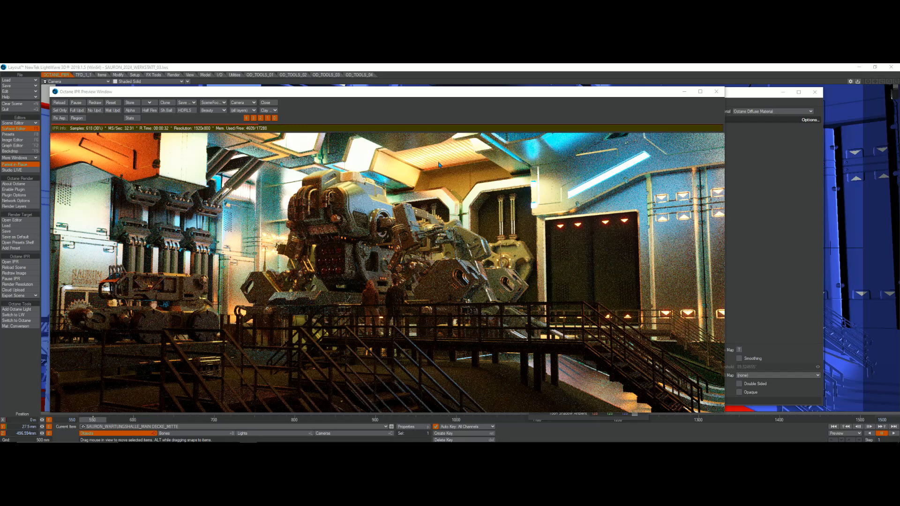
Arrange the SEITENLICHT_TOP node graph and inspect the Gaussian Spectrum texture's wavelength, width and power settings
{"action": "left_click_drag", "start_coordinate": [899, 104], "coordinate": [584, 75]}
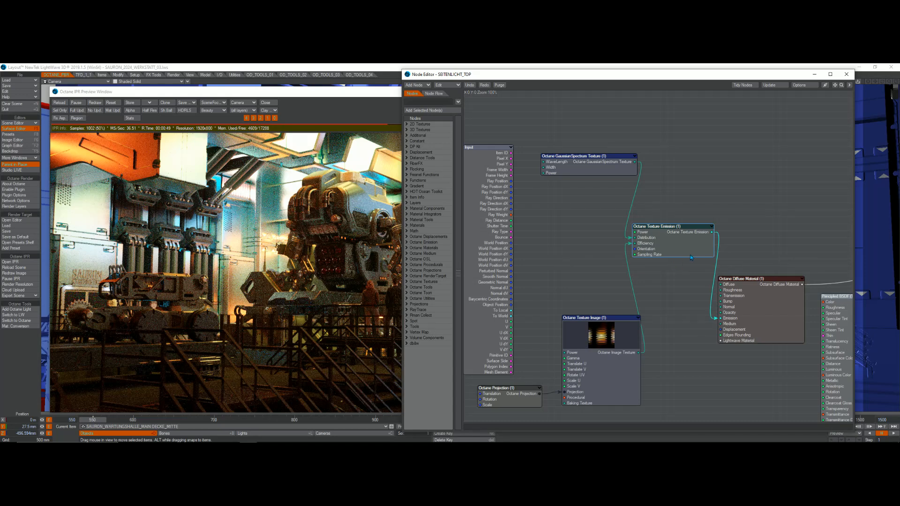
{"action": "left_click_drag", "start_coordinate": [676, 247], "coordinate": [676, 268]}
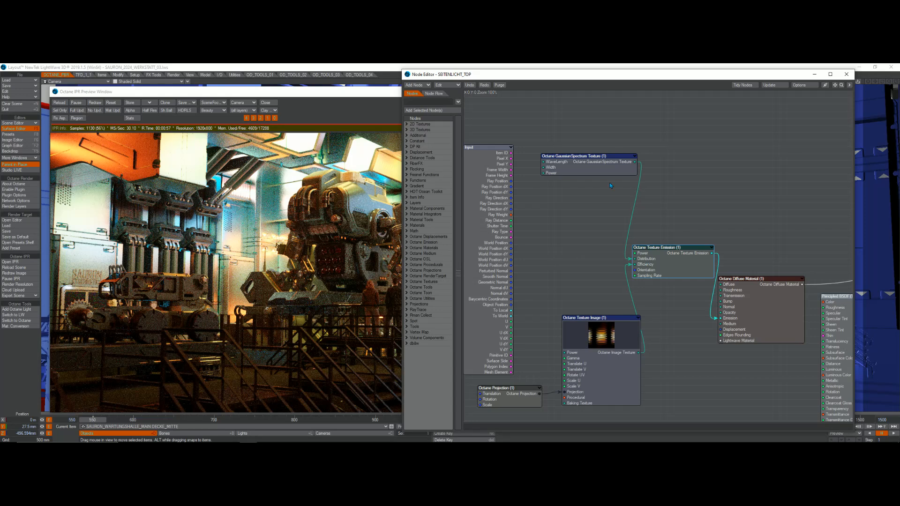
{"action": "double_click", "coordinate": [584, 172]}
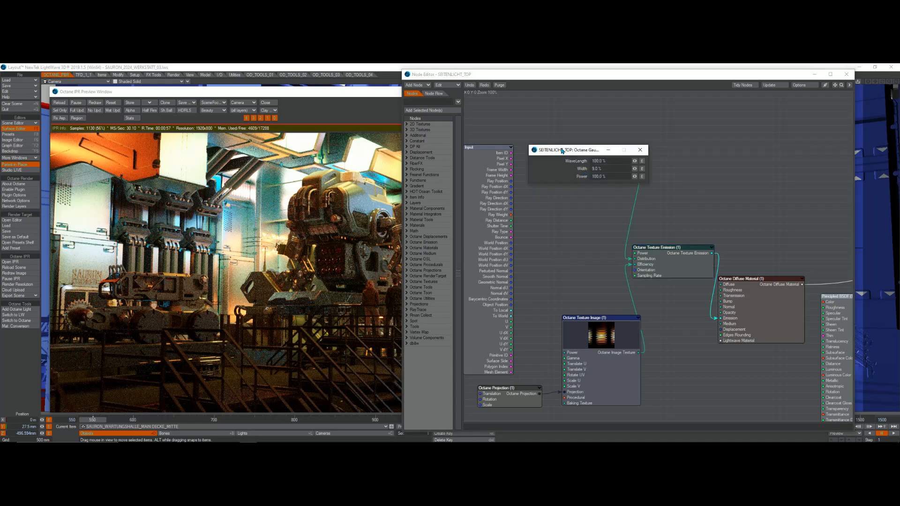
{"action": "left_click_drag", "start_coordinate": [563, 151], "coordinate": [556, 215]}
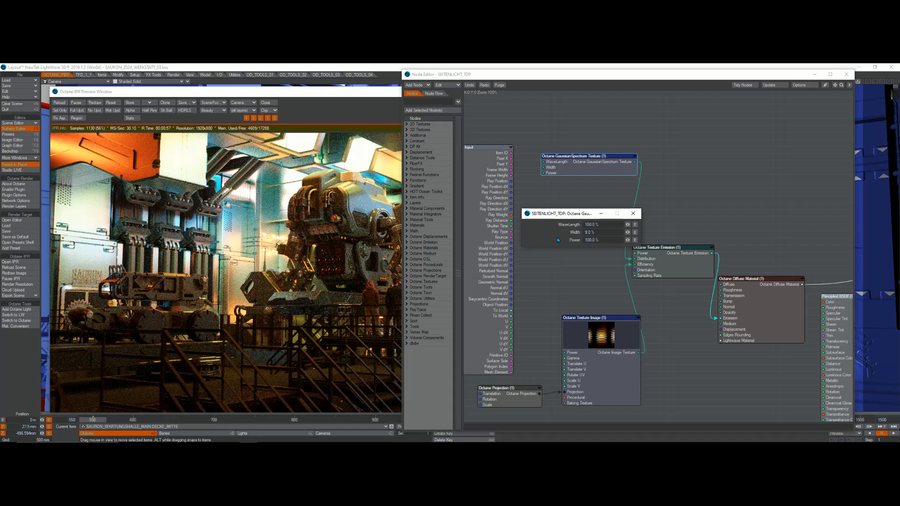
{"action": "left_click", "coordinate": [633, 213]}
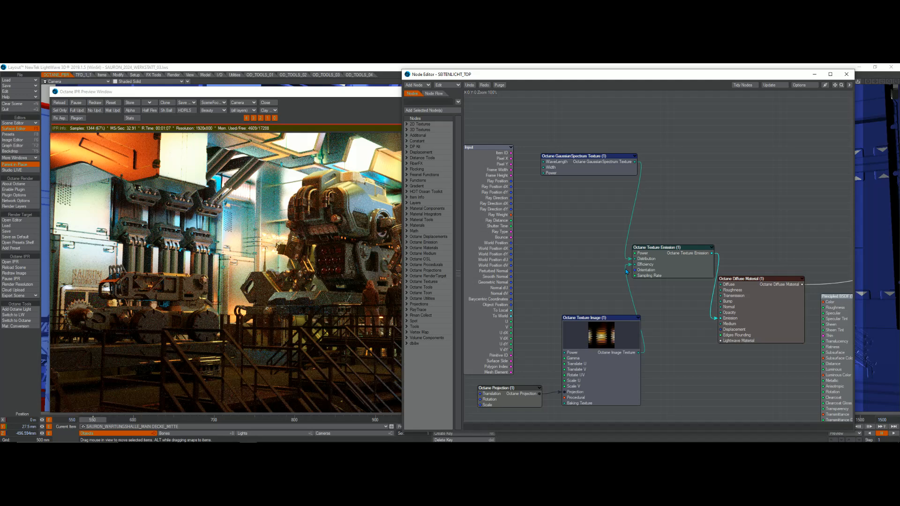
Disconnect the texture image from the Texture Emission node's Efficiency input and uncover more of the render preview
{"action": "left_click_drag", "start_coordinate": [631, 265], "coordinate": [611, 266]}
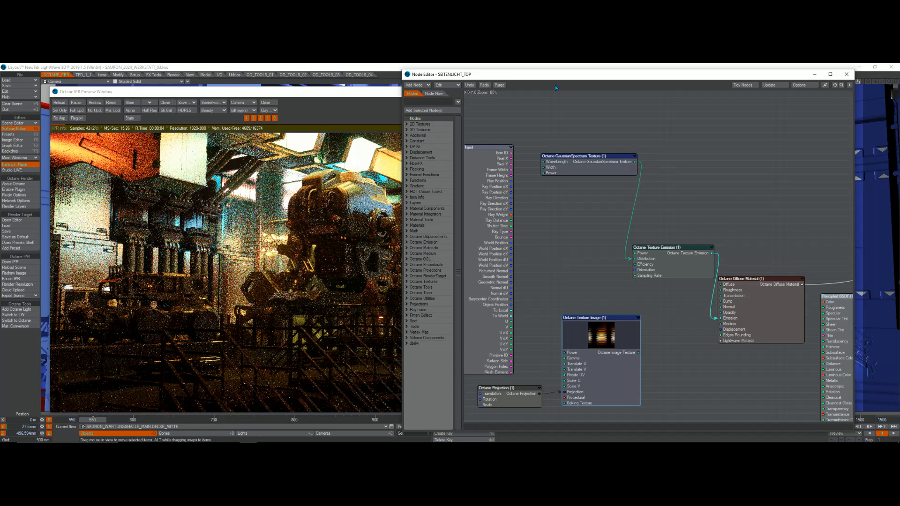
{"action": "left_click_drag", "start_coordinate": [558, 78], "coordinate": [604, 80]}
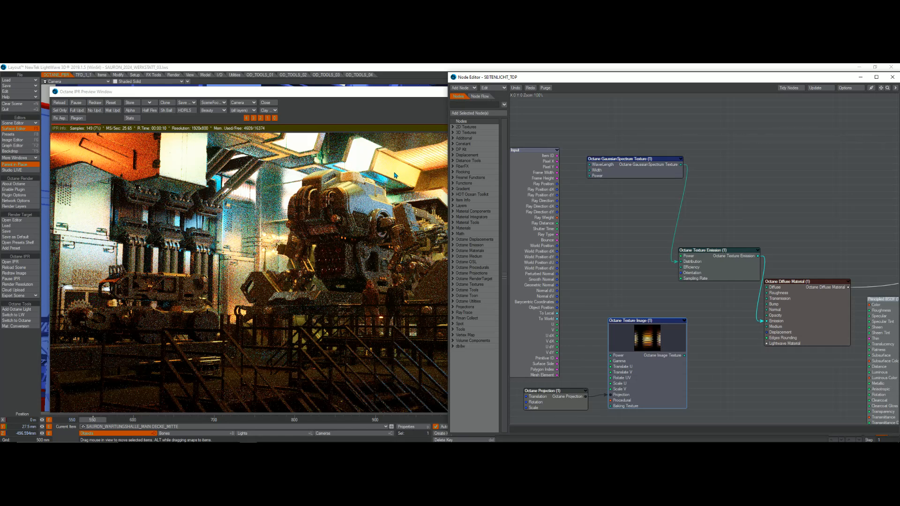
Set the Gaussian Spectrum texture's WaveLength to 0%
{"action": "double_click", "coordinate": [624, 170]}
{"action": "left_click", "coordinate": [590, 224]}
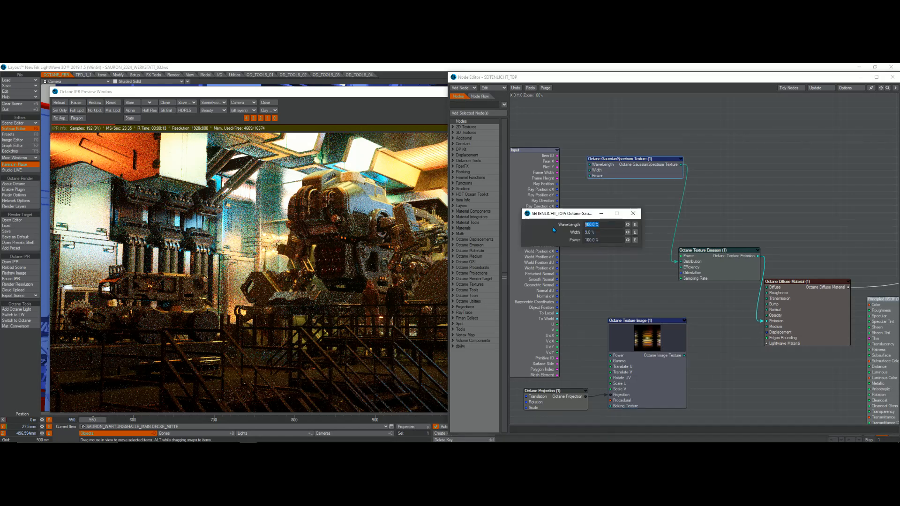
{"action": "type", "text": "0"}
{"action": "key", "text": "Return"}
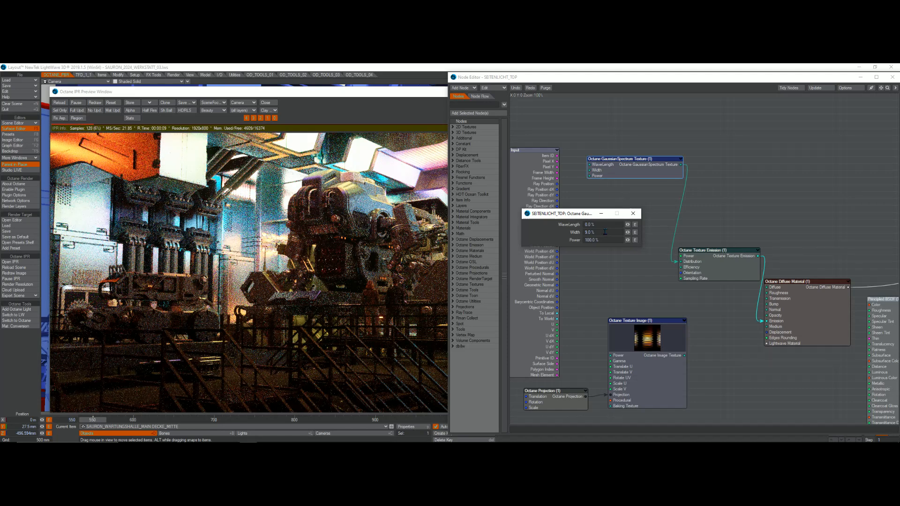
Set the Texture Emission node's Sampling Rate to 1
{"action": "double_click", "coordinate": [717, 270]}
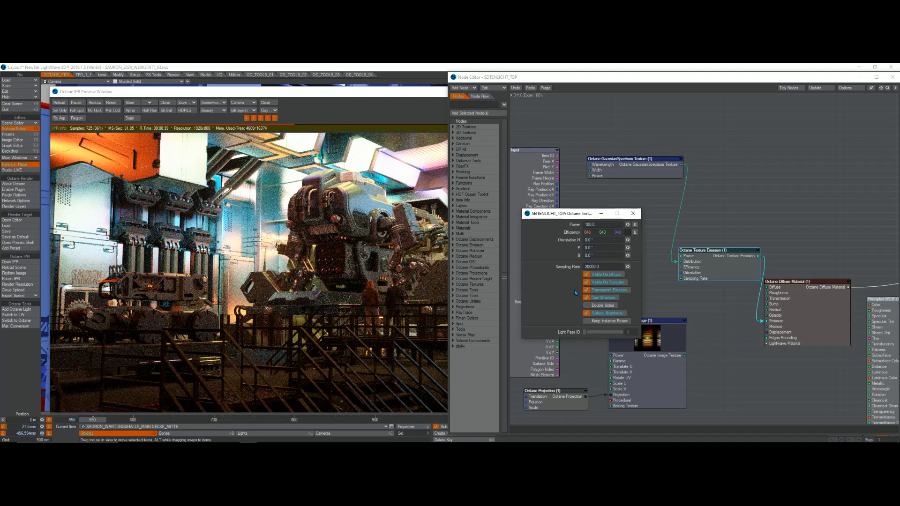
{"action": "left_click_drag", "start_coordinate": [601, 266], "coordinate": [567, 265]}
{"action": "key", "text": "BackSpace"}
{"action": "key", "text": "BackSpace"}
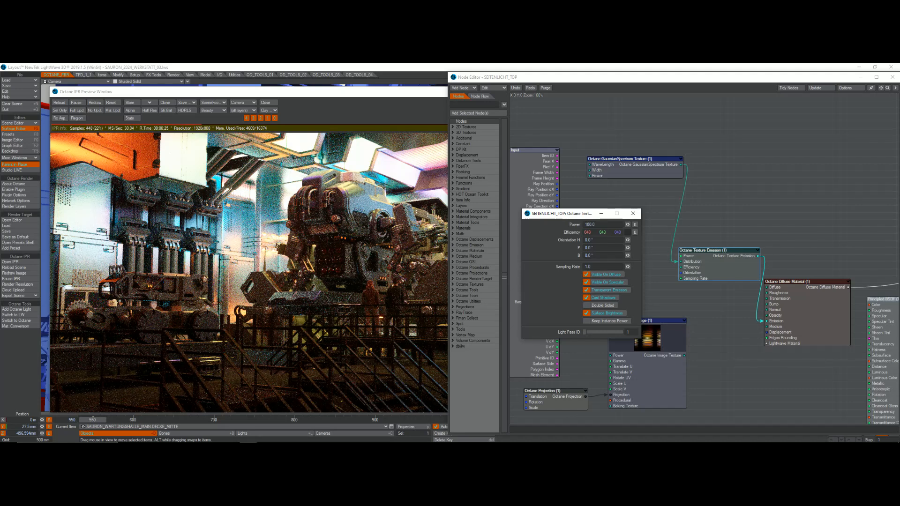
Set the Texture Emission node's Sampling Rate to 20000
{"action": "left_click", "coordinate": [589, 266]}
{"action": "key", "text": "BackSpace"}
{"action": "type", "text": "20000"}
{"action": "key", "text": "Return"}
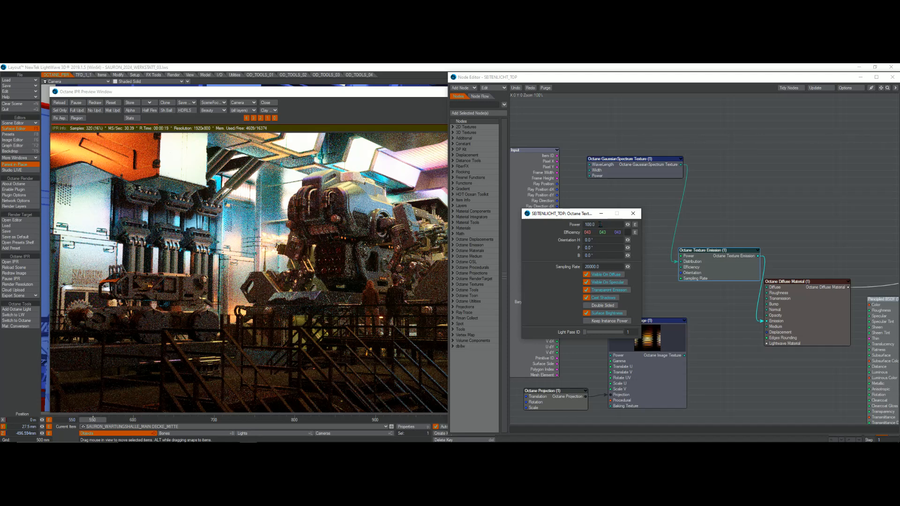
Set the Texture Emission node's Power to 10
{"action": "left_click", "coordinate": [589, 225]}
{"action": "key", "text": "BackSpace"}
{"action": "key", "text": "Return"}
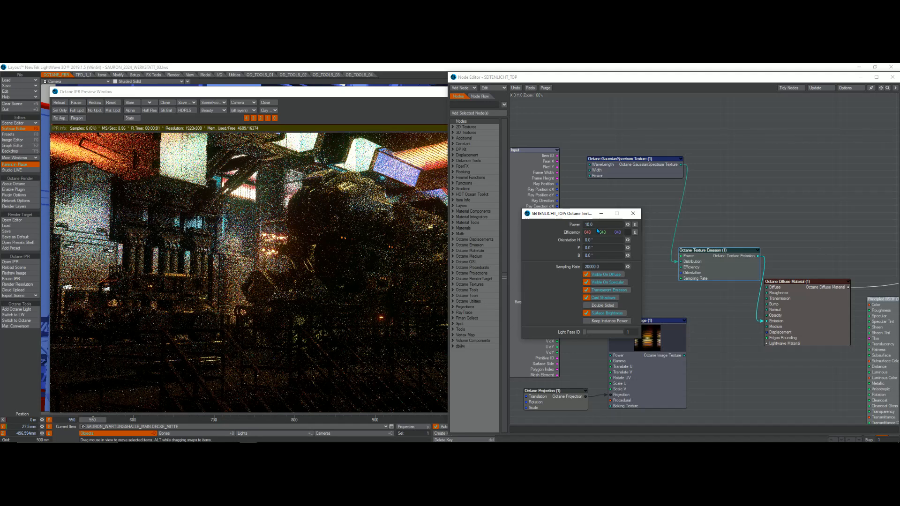
Set the Texture Emission node's Power to 100
{"action": "left_click_drag", "start_coordinate": [596, 224], "coordinate": [570, 225]}
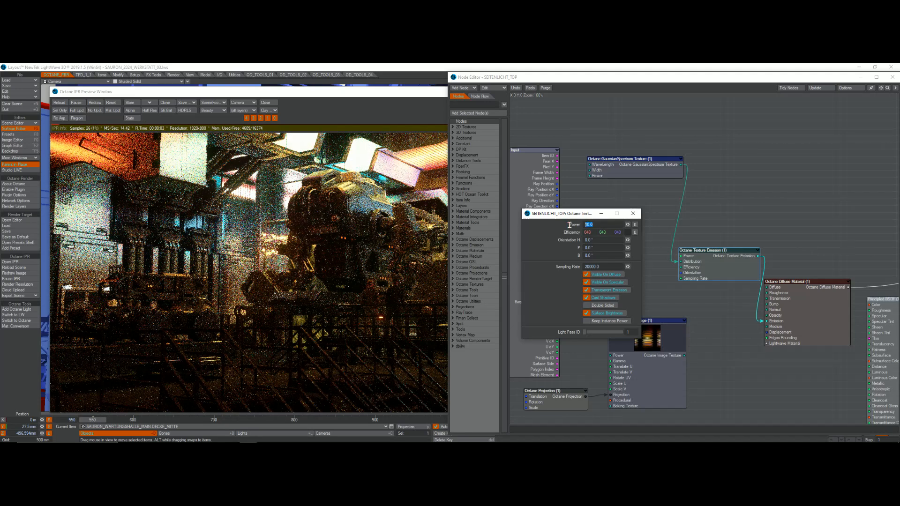
{"action": "type", "text": "1000"}
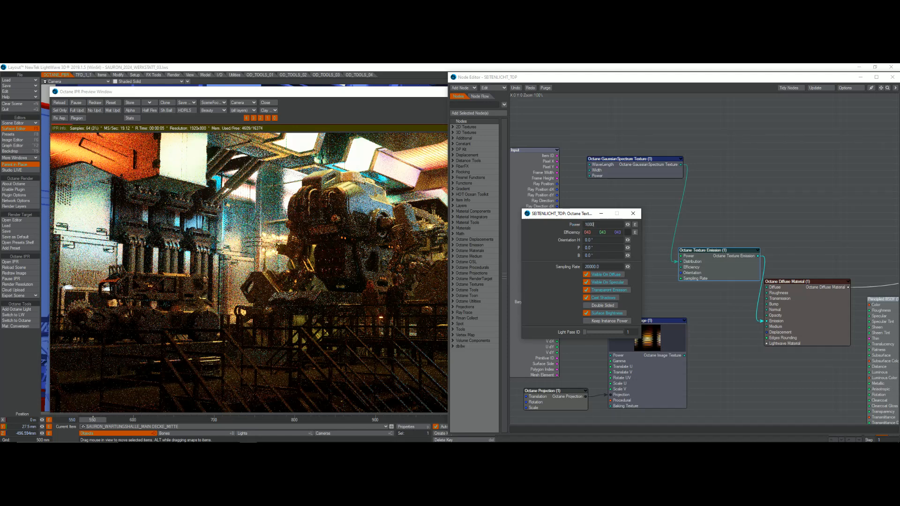
{"action": "key", "text": "BackSpace"}
{"action": "key", "text": "Return"}
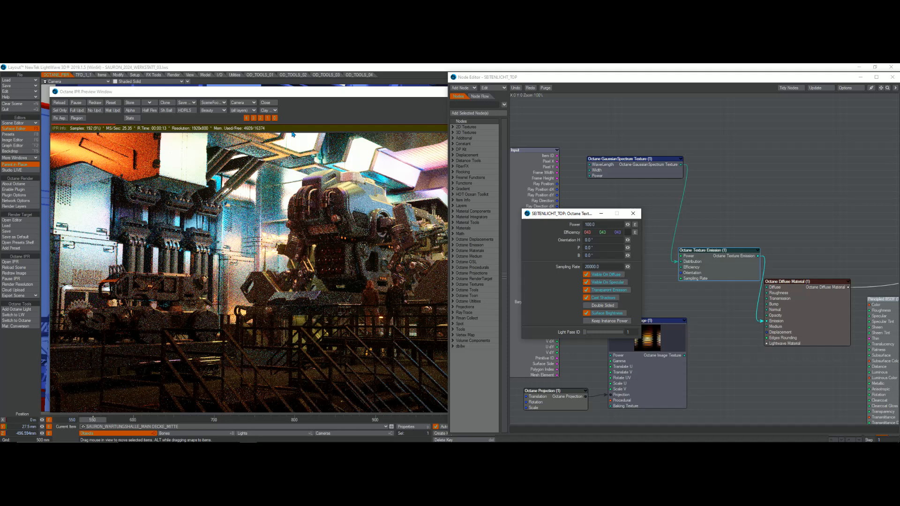
Set GI Clamp to 1 and enable Irradiance Mode in the render target's Path Tracing Kernel
{"action": "left_click", "coordinate": [17, 221]}
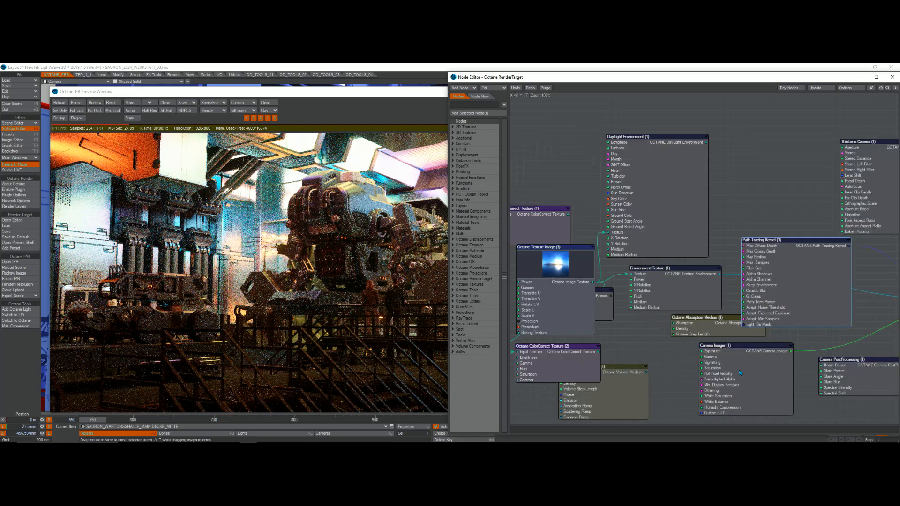
{"action": "double_click", "coordinate": [801, 259]}
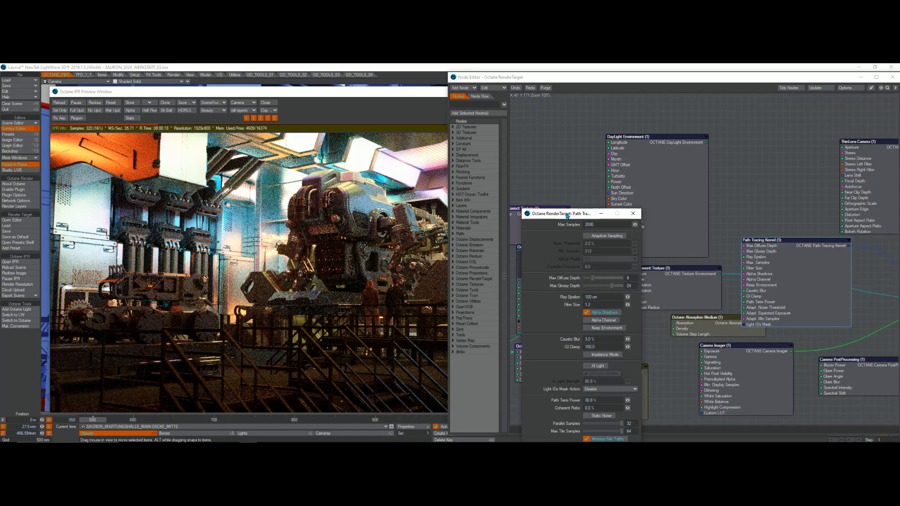
{"action": "mouse_move", "coordinate": [565, 214]}
{"action": "left_mouse_down"}
{"action": "mouse_move", "coordinate": [366, 156]}
{"action": "mouse_move", "coordinate": [331, 120]}
{"action": "mouse_move", "coordinate": [242, 127]}
{"action": "left_mouse_up"}
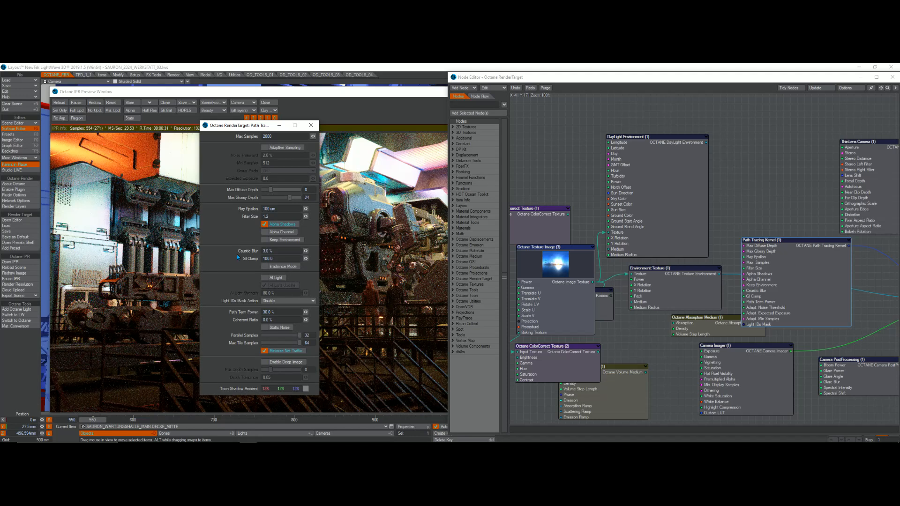
{"action": "left_click", "coordinate": [265, 266]}
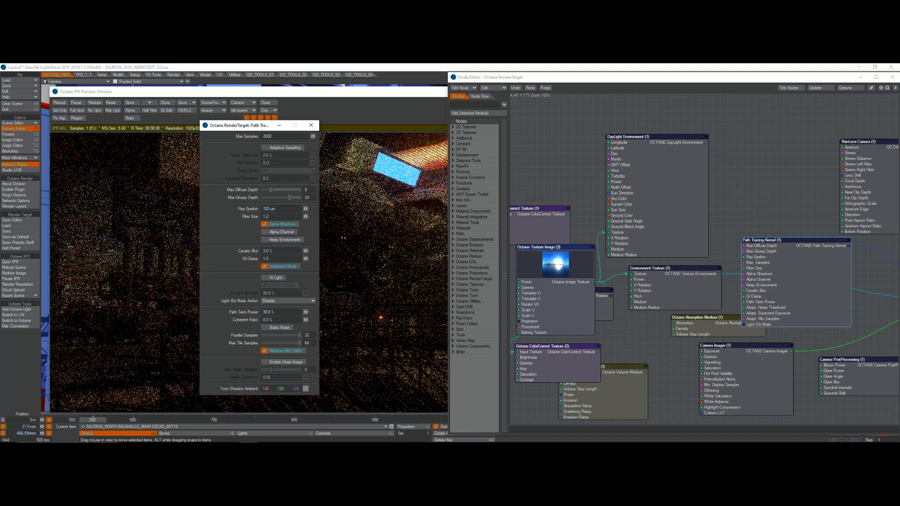
{"action": "left_click_drag", "start_coordinate": [506, 78], "coordinate": [611, 83]}
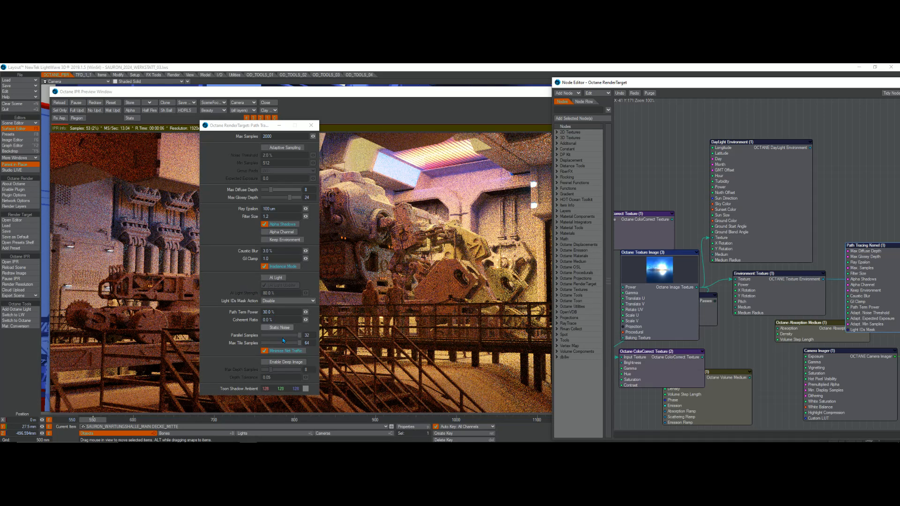
Disable Irradiance Mode and set GI Clamp to 10 in the Path Tracing Kernel
{"action": "left_click", "coordinate": [282, 269]}
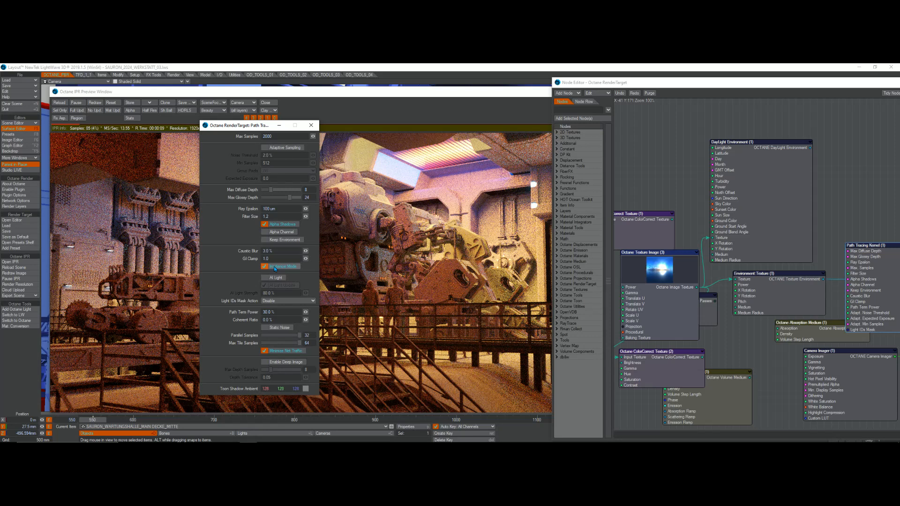
{"action": "left_click", "coordinate": [274, 268]}
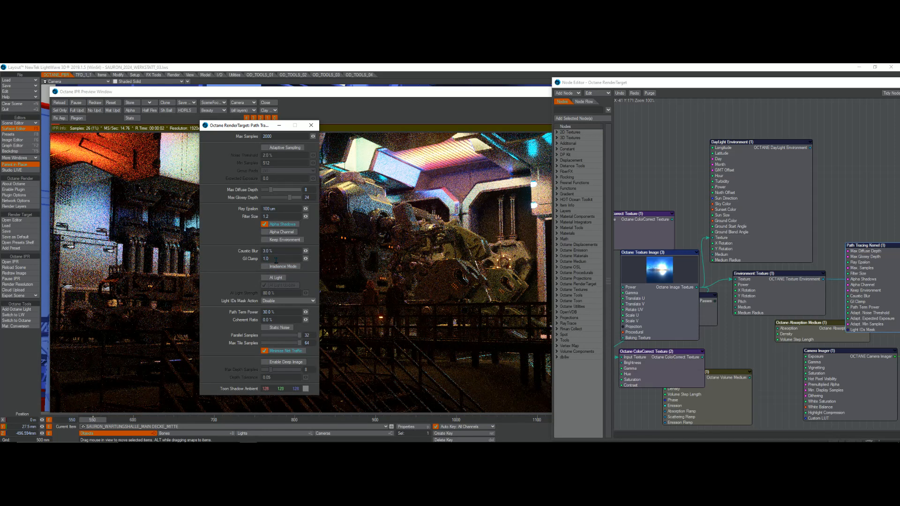
{"action": "left_click", "coordinate": [277, 259]}
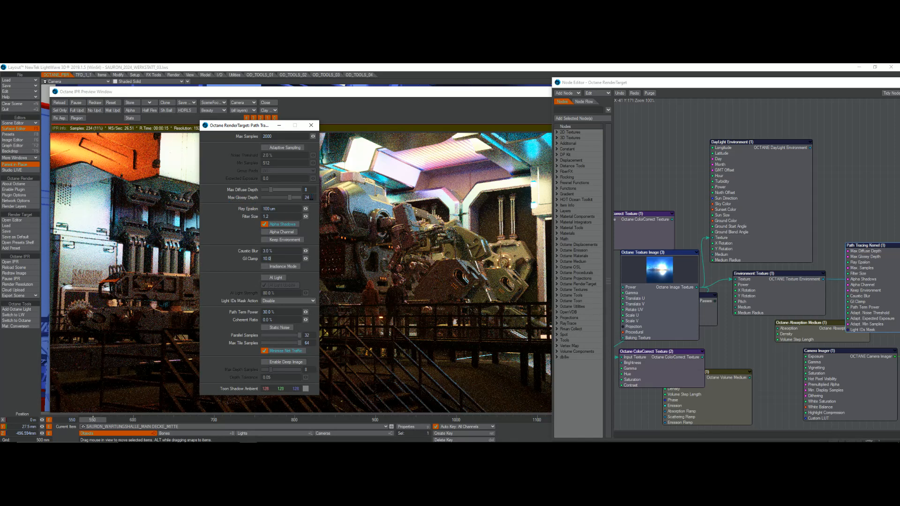
Set both Max Diffuse Depth and Max Glossy Depth of the Path Tracing Kernel to 3
{"action": "left_click_drag", "start_coordinate": [313, 197], "coordinate": [286, 196]}
{"action": "key", "text": "Return"}
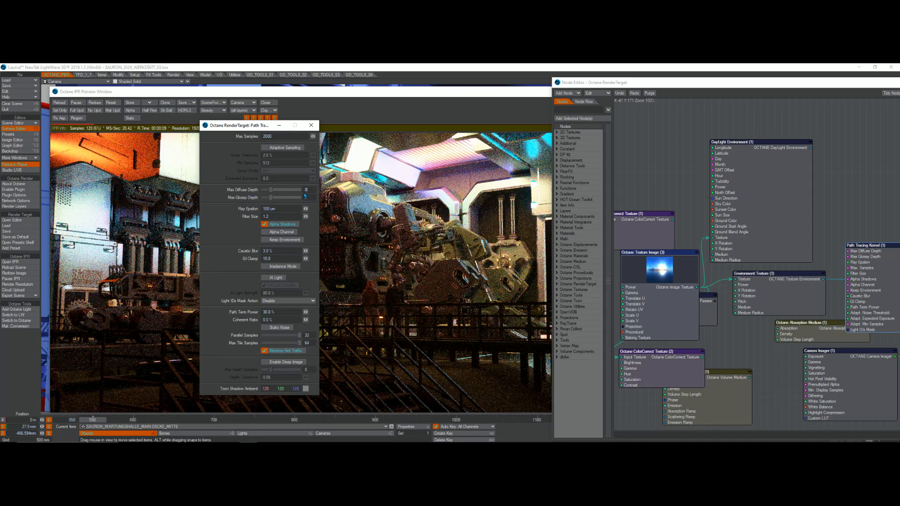
{"action": "type", "text": "3"}
{"action": "key", "text": "Tab"}
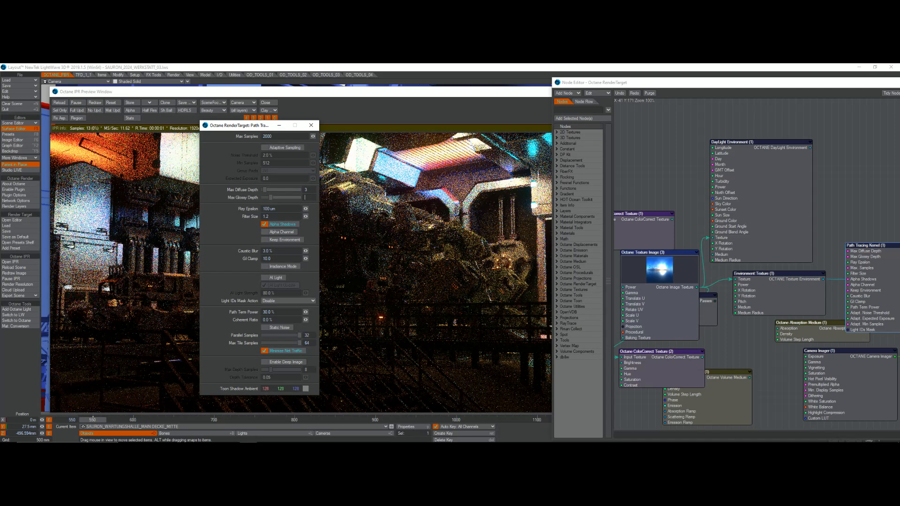
{"action": "key", "text": "Return"}
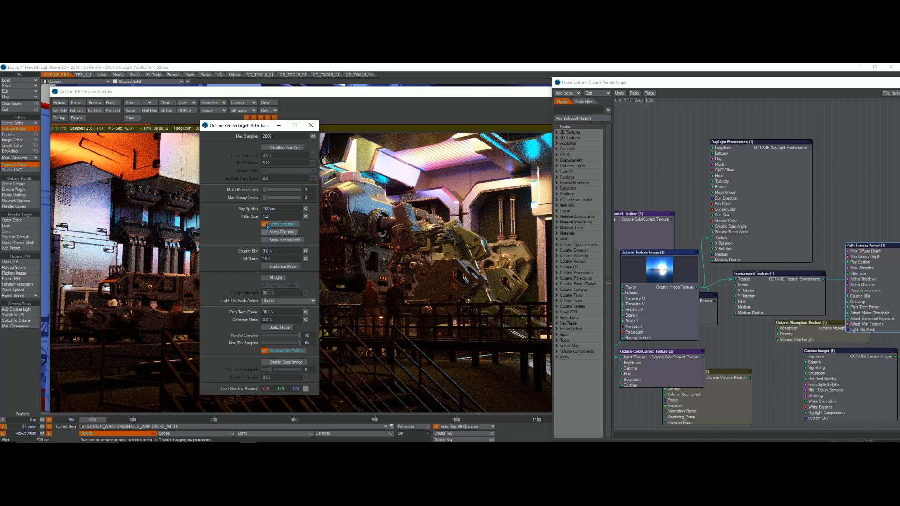
Set the Path Tracing Kernel's Max Diffuse Depth to 8 and Max Glossy Depth to 24
{"action": "left_click", "coordinate": [311, 190]}
{"action": "left_click", "coordinate": [309, 198]}
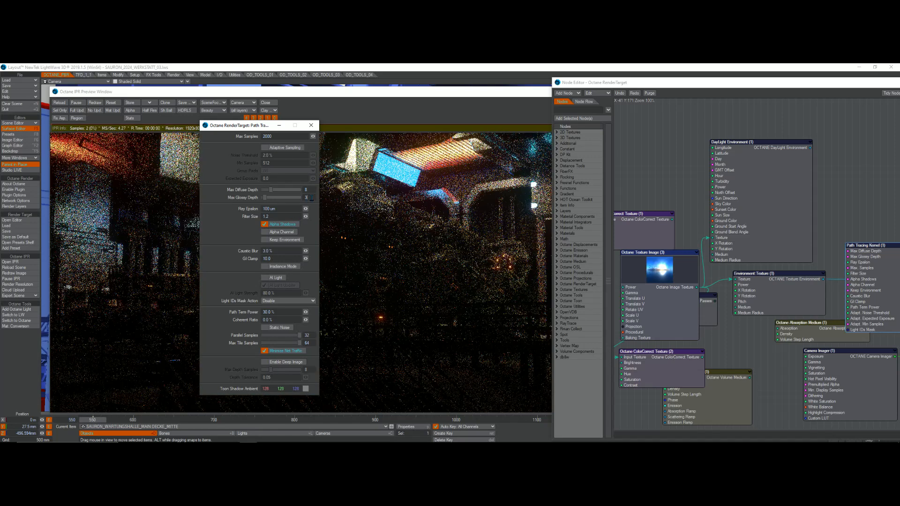
{"action": "key", "text": "BackSpace"}
{"action": "type", "text": "24"}
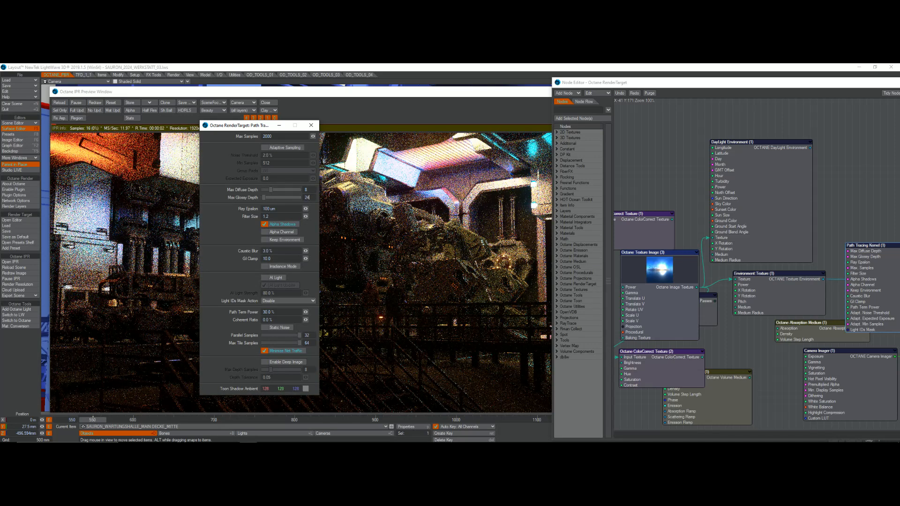
{"action": "key", "text": "Return"}
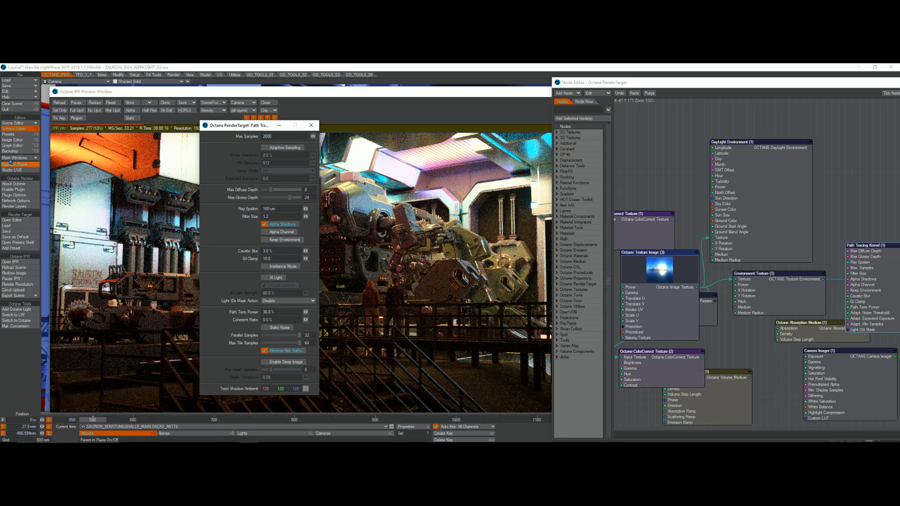
Open the SEITENLICHT_TOP surface's node graph and inspect the sampling rate of its Octane Texture Emission node, then close the editors
{"action": "left_click", "coordinate": [22, 131]}
{"action": "left_click", "coordinate": [21, 129]}
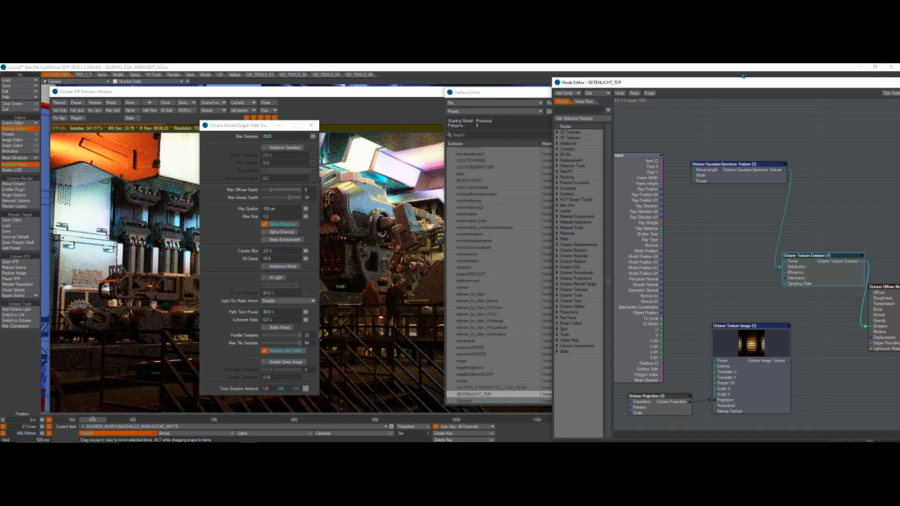
{"action": "left_click_drag", "start_coordinate": [707, 86], "coordinate": [520, 82]}
{"action": "left_click_drag", "start_coordinate": [545, 172], "coordinate": [563, 202]}
{"action": "left_click_drag", "start_coordinate": [644, 275], "coordinate": [629, 260]}
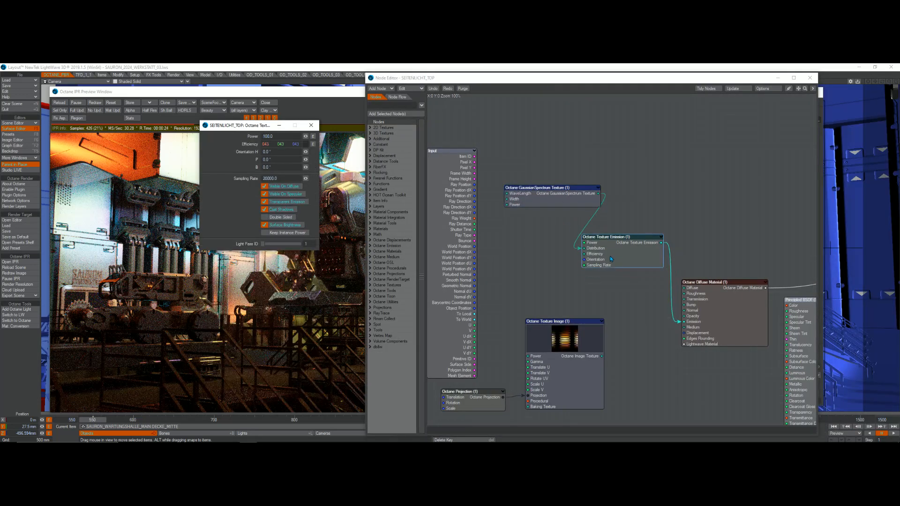
{"action": "left_click", "coordinate": [282, 178]}
{"action": "left_click", "coordinate": [810, 79]}
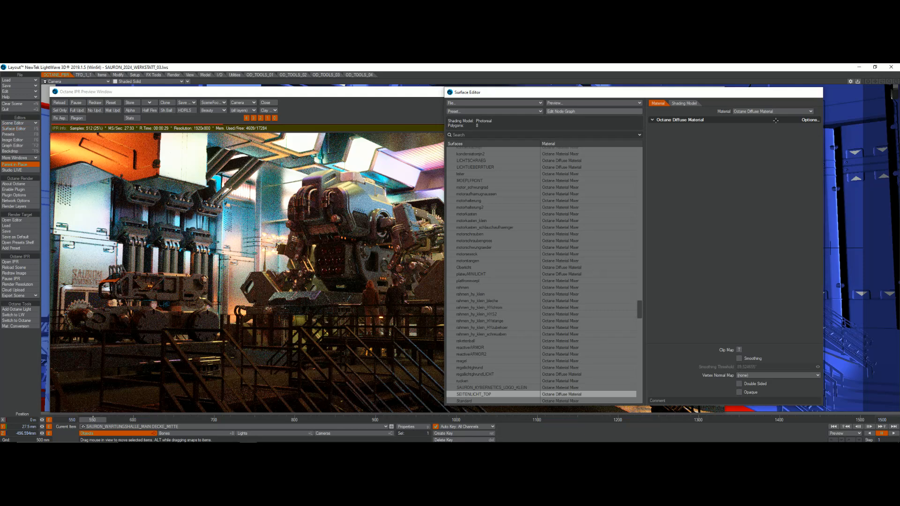
{"action": "left_click", "coordinate": [815, 92]}
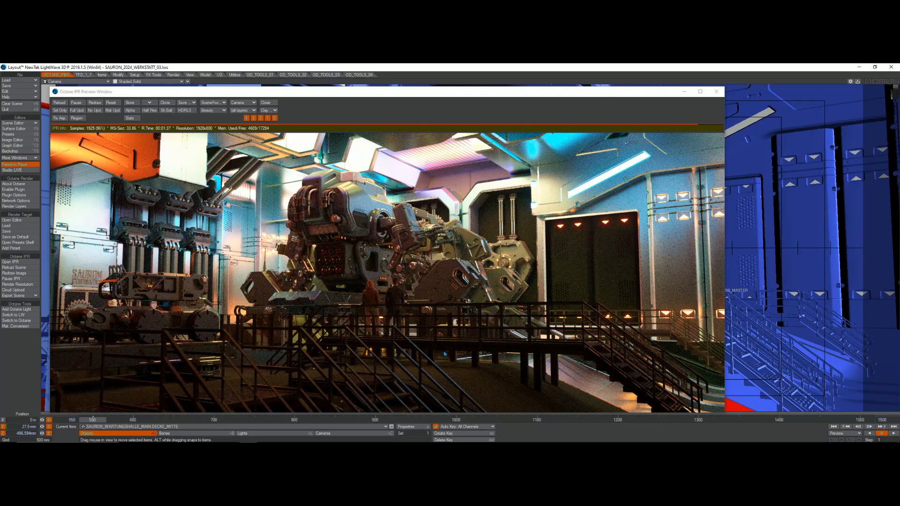
Switch the IPR preview's render pass from Beauty to Beauty Denoised
{"action": "left_click", "coordinate": [214, 111]}
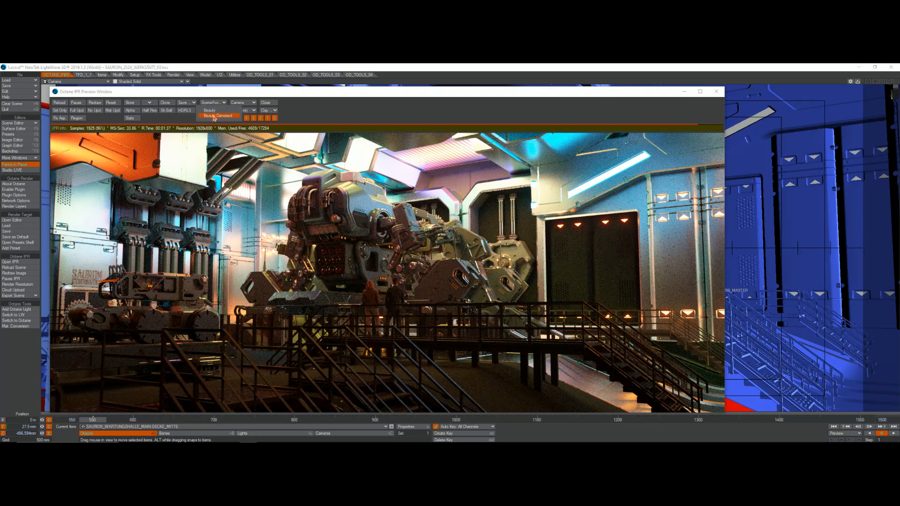
{"action": "left_click", "coordinate": [215, 116]}
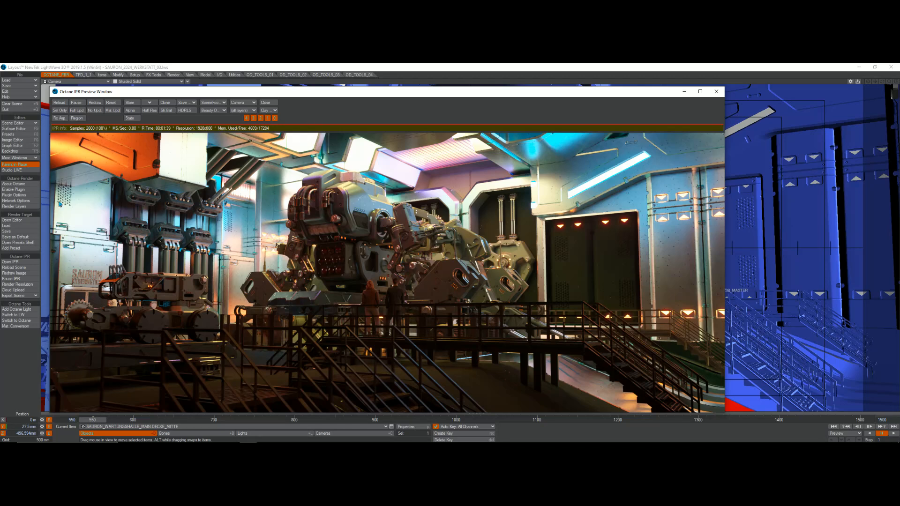
Open the SEITENLICHT_TOP surface's Texture Emission node and set its Efficiency colour to white (255, 255, 255)
{"action": "left_click", "coordinate": [19, 131]}
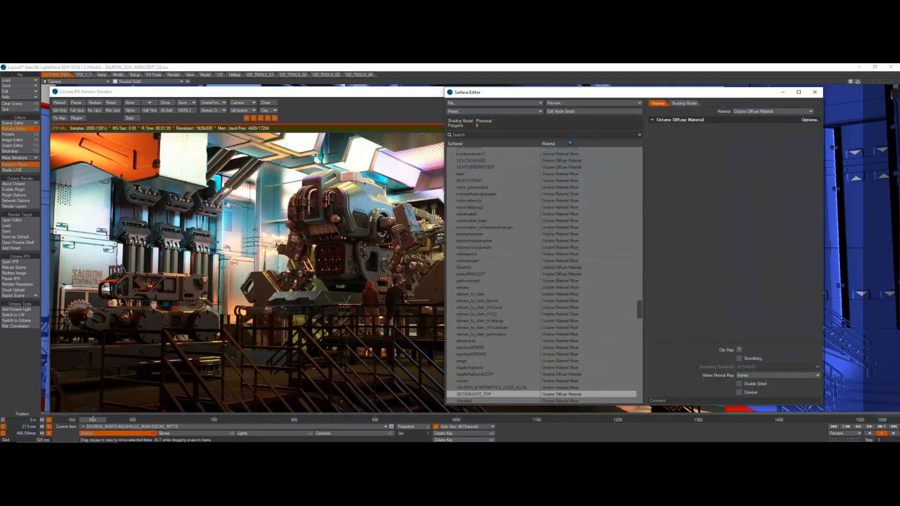
{"action": "left_click", "coordinate": [580, 112]}
{"action": "double_click", "coordinate": [608, 247]}
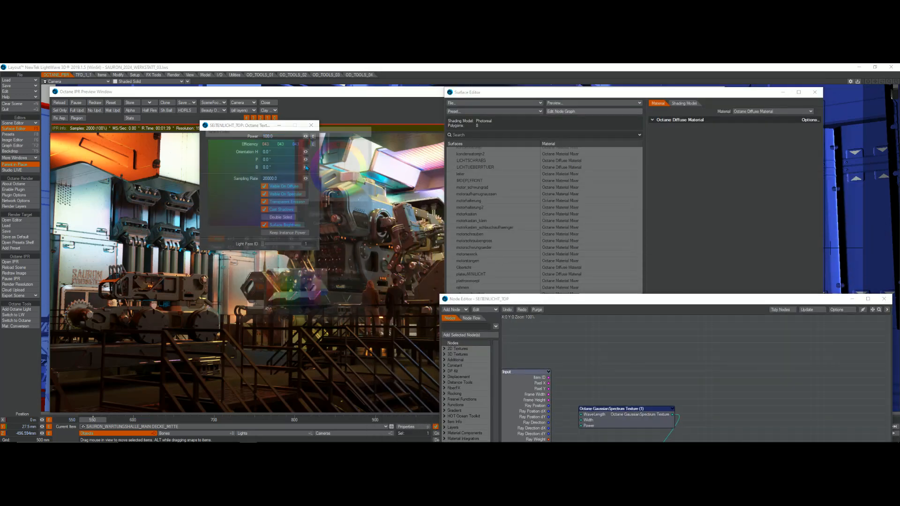
{"action": "left_click", "coordinate": [254, 308]}
{"action": "left_click", "coordinate": [245, 322]}
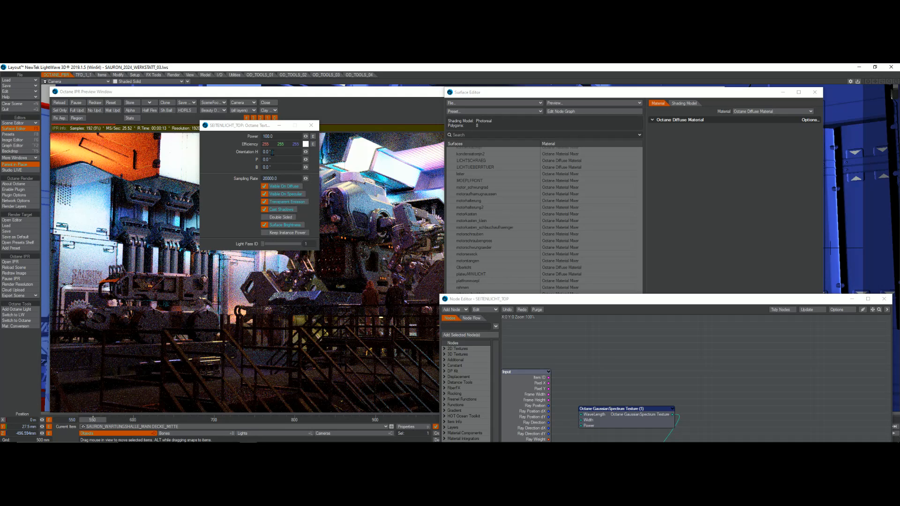
Set the SEITENLICHT_TOP Texture Emission's Efficiency colour to black
{"action": "left_click", "coordinate": [305, 144]}
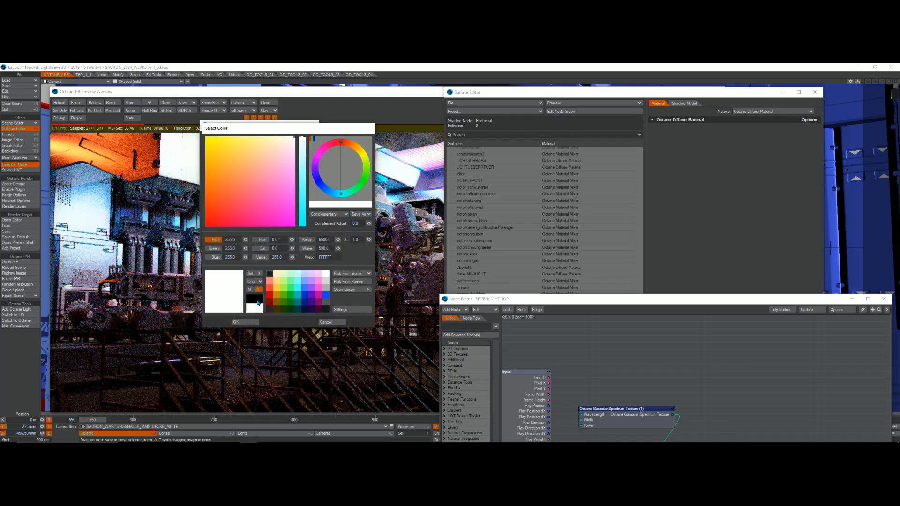
{"action": "left_click", "coordinate": [254, 299]}
{"action": "left_click", "coordinate": [239, 322]}
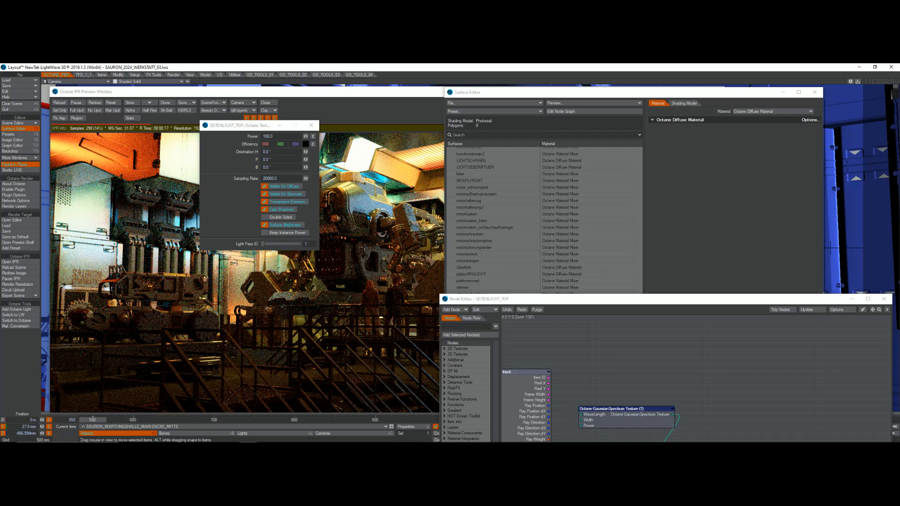
Restore the Texture Emission's Efficiency colour to white and close the Node Editor and Surface Editor
{"action": "left_click", "coordinate": [305, 144]}
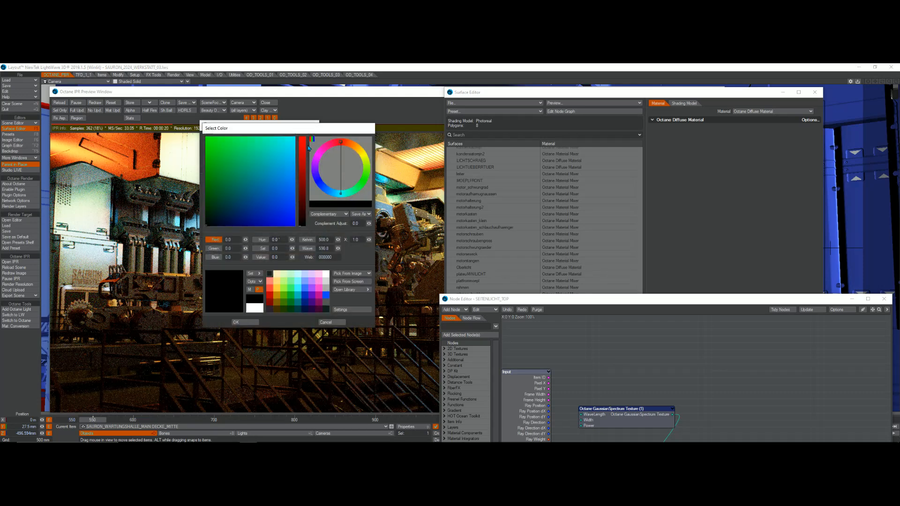
{"action": "left_click", "coordinate": [257, 311]}
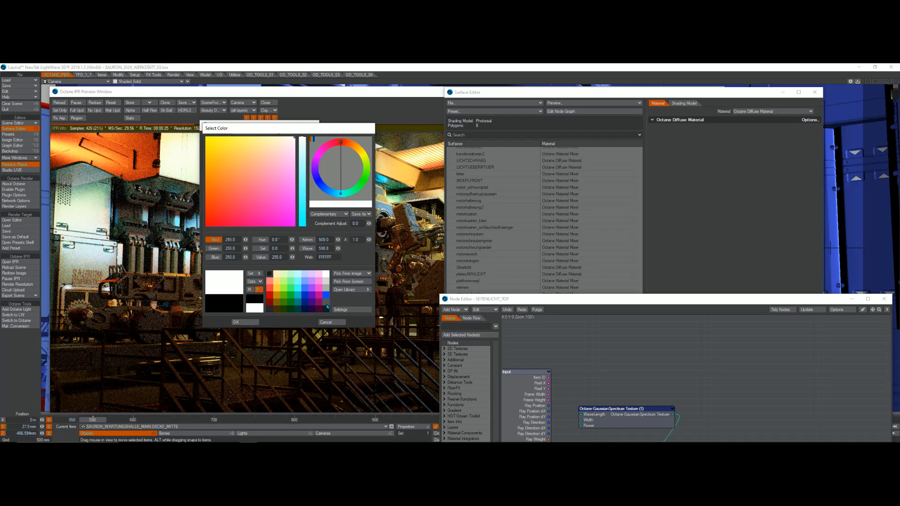
{"action": "left_click", "coordinate": [327, 305]}
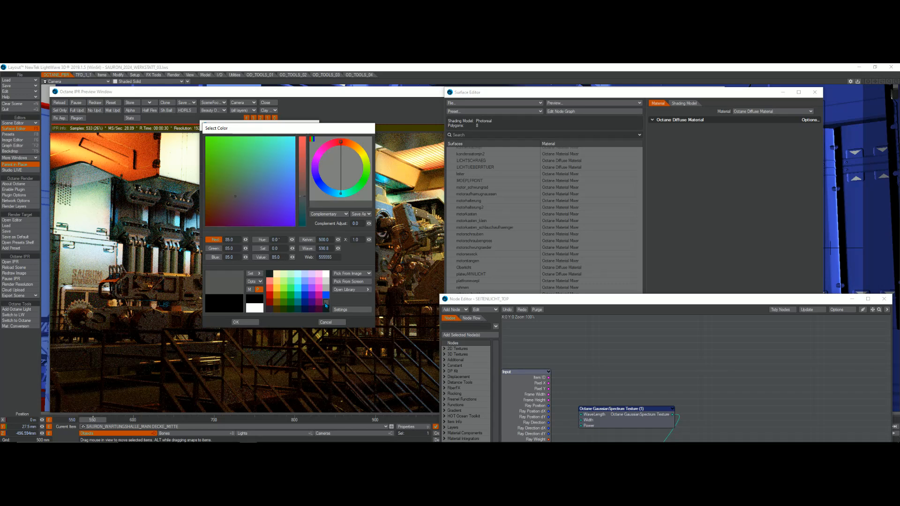
{"action": "left_click", "coordinate": [256, 308]}
{"action": "left_click", "coordinate": [239, 322]}
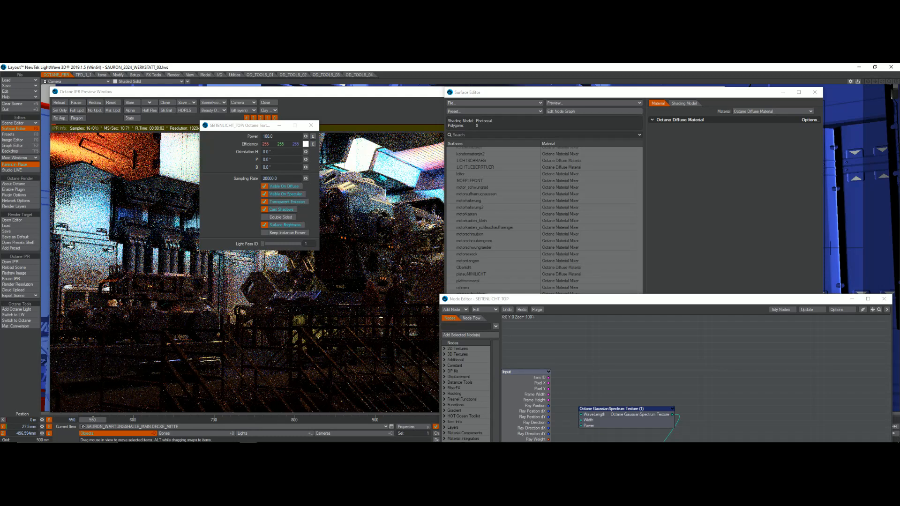
{"action": "left_click", "coordinate": [884, 299]}
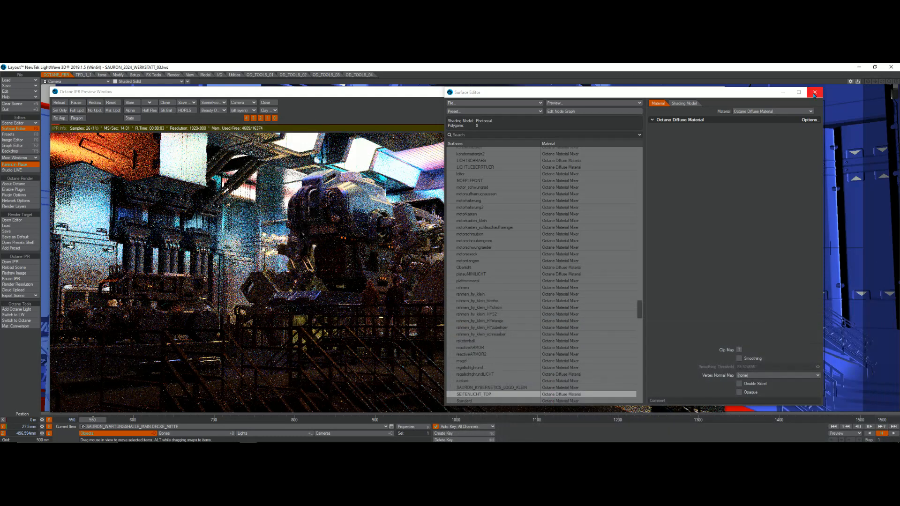
{"action": "left_click", "coordinate": [814, 92]}
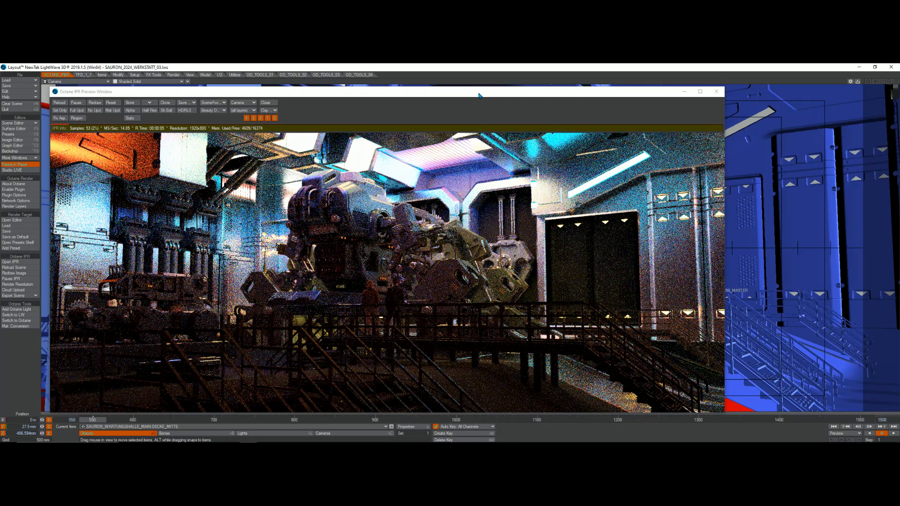